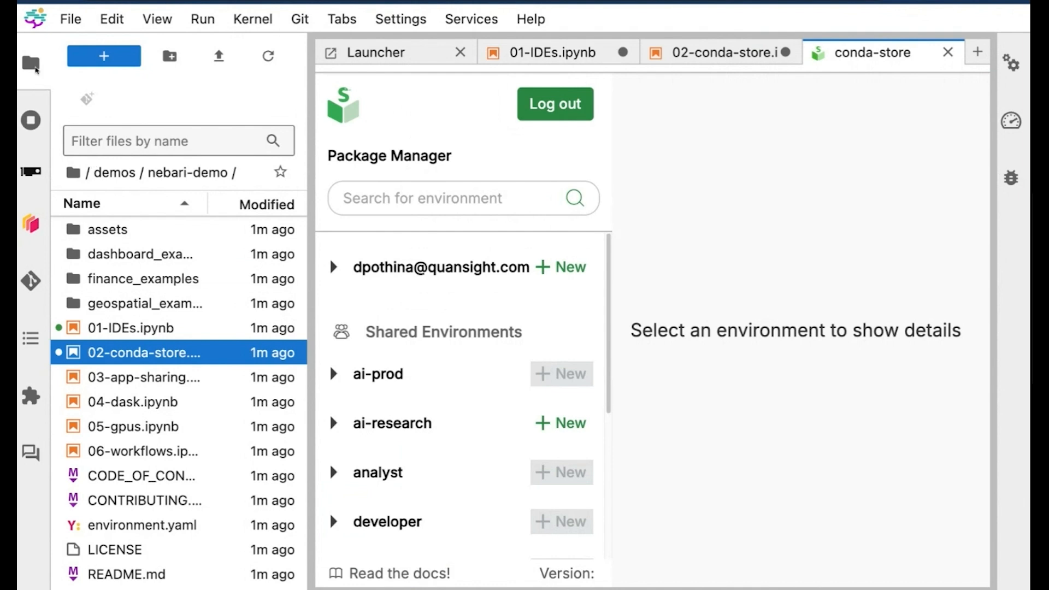
Hide the file browser, open the machine-learning environment in the personal namespace and review its build status and requested packages.
left_click(32, 64)
left_click(179, 283)
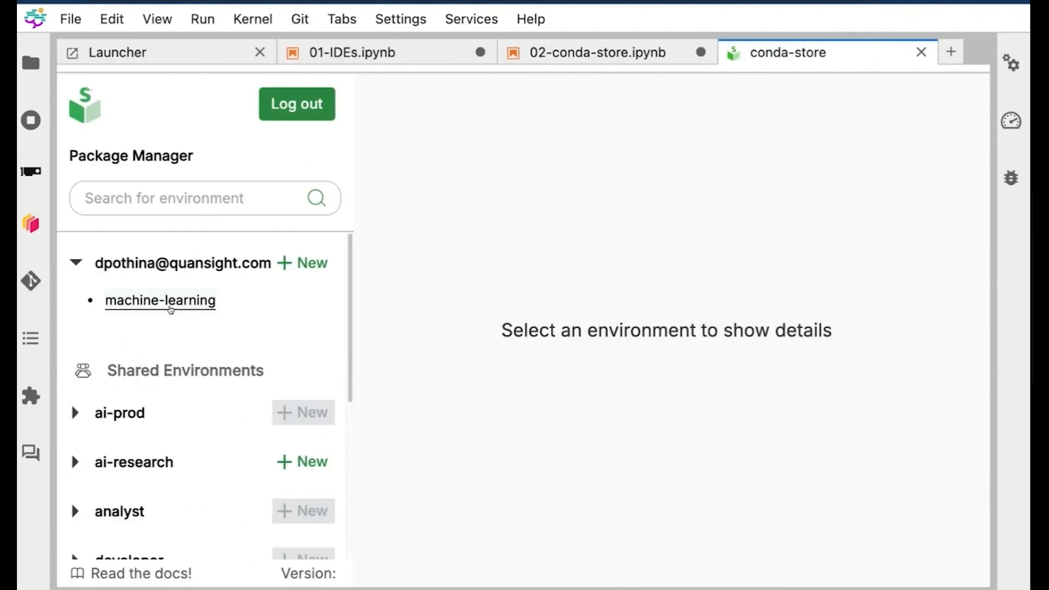
left_click(171, 303)
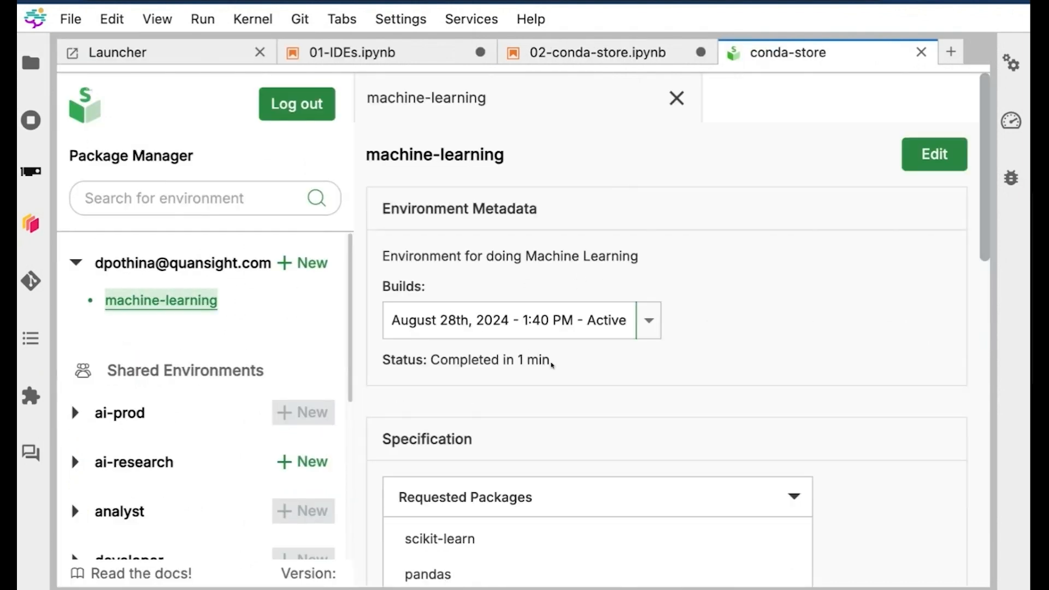
scroll(681, 401, "down", 4)
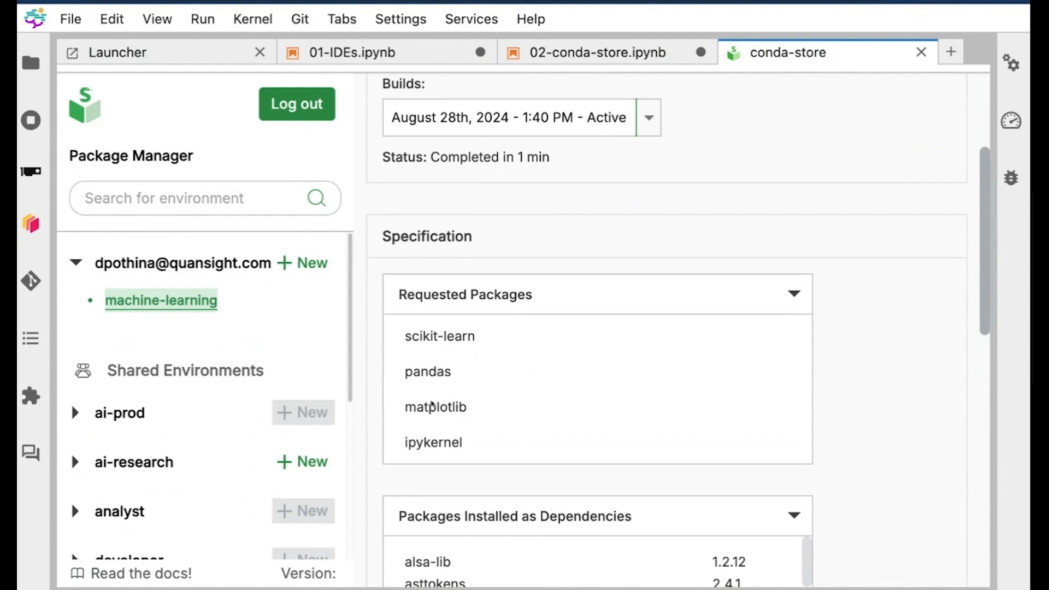
Start a new environment in the personal namespace named try-polars with the description "env to test out polars".
left_click(302, 262)
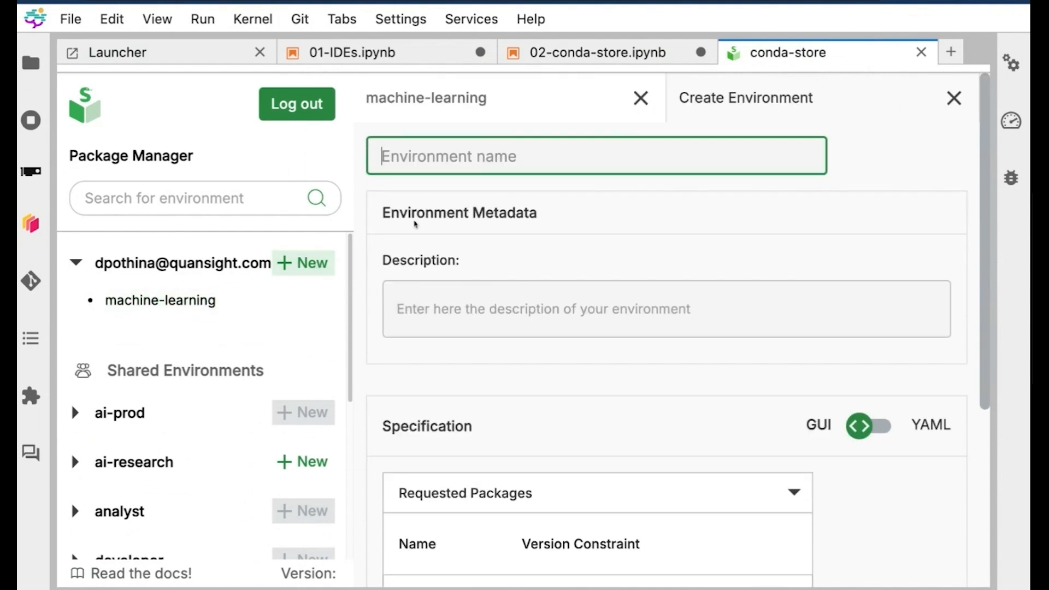
type("try")
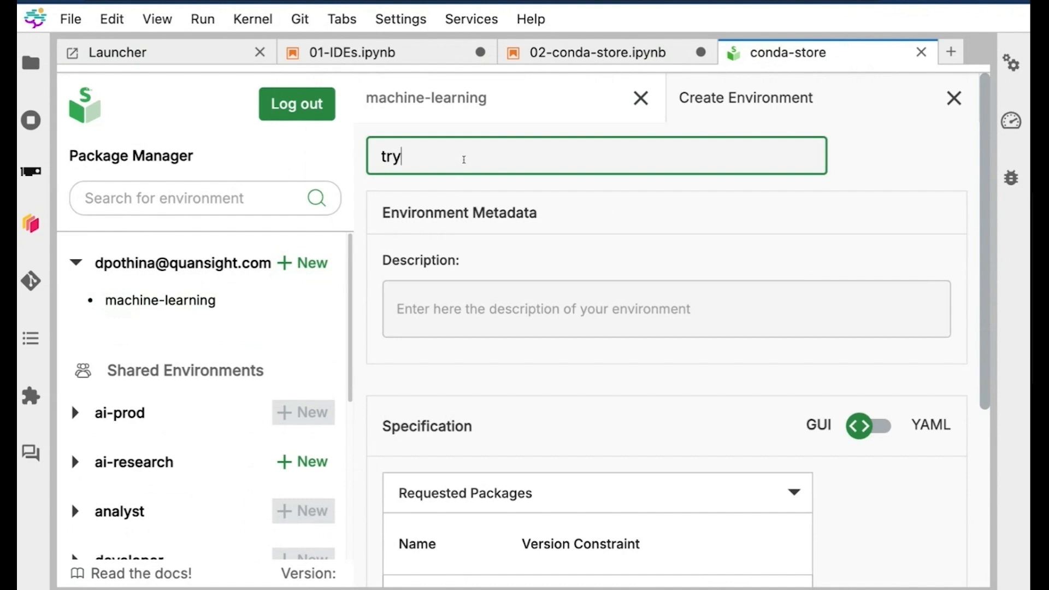
type("-polars")
left_click(488, 315)
type("env")
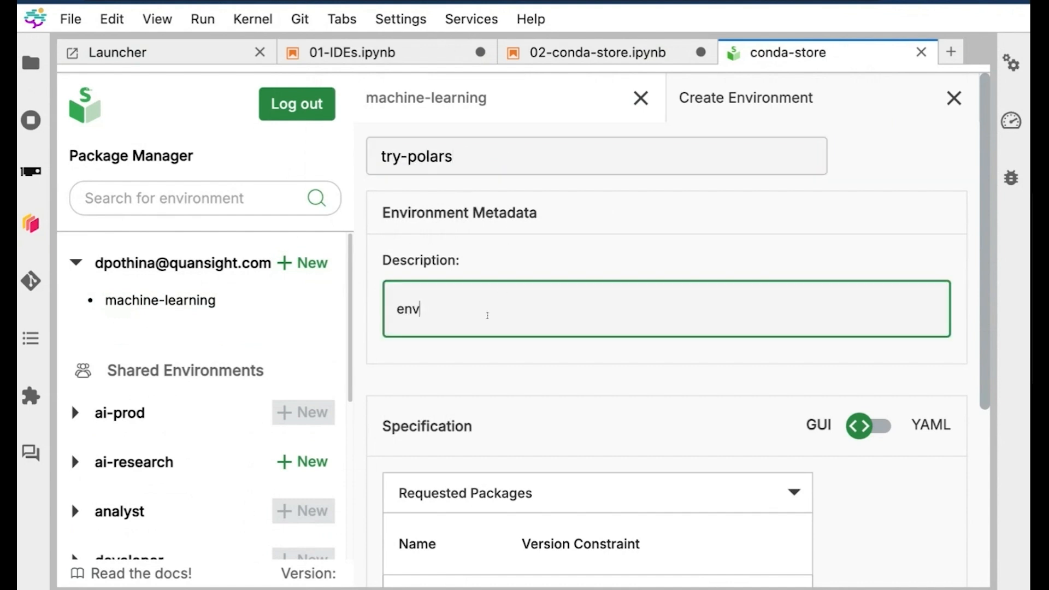
type(" to test out polars")
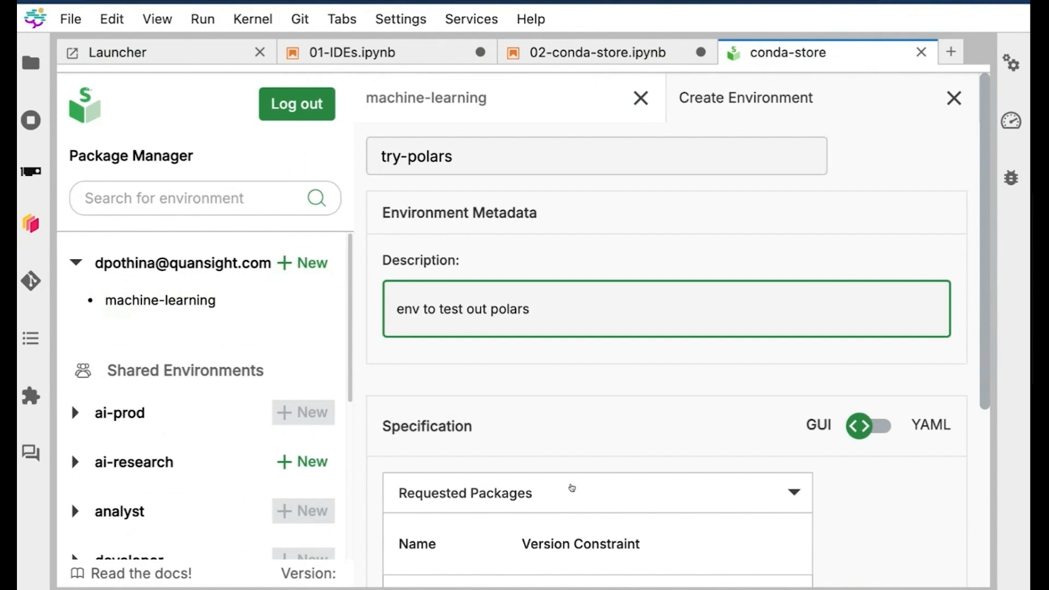
Add polars and hvplot as requested packages without version constraints.
scroll(874, 516, "down", 3)
left_click(623, 461)
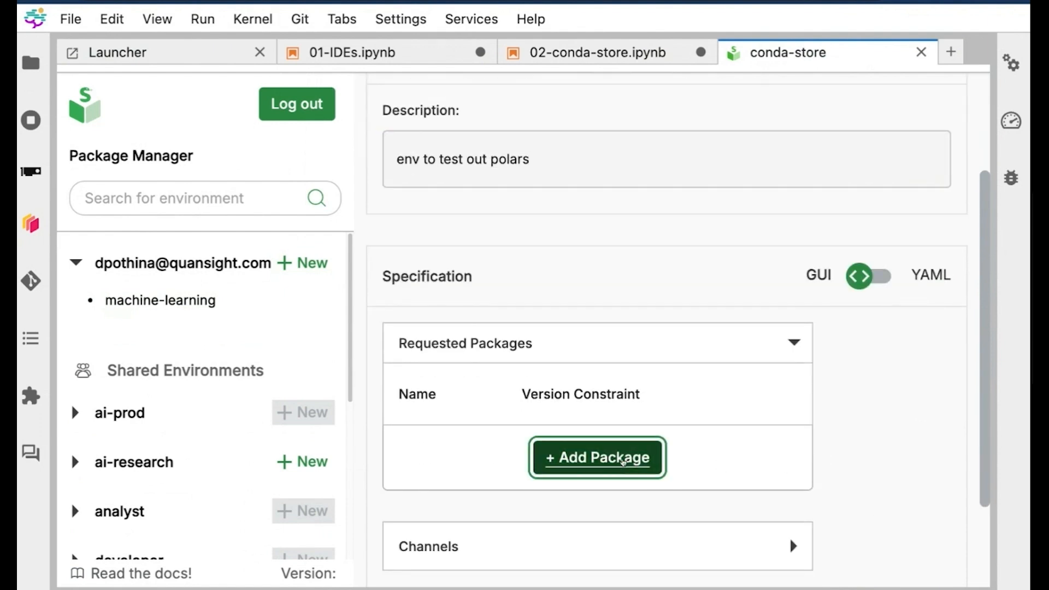
type("polar")
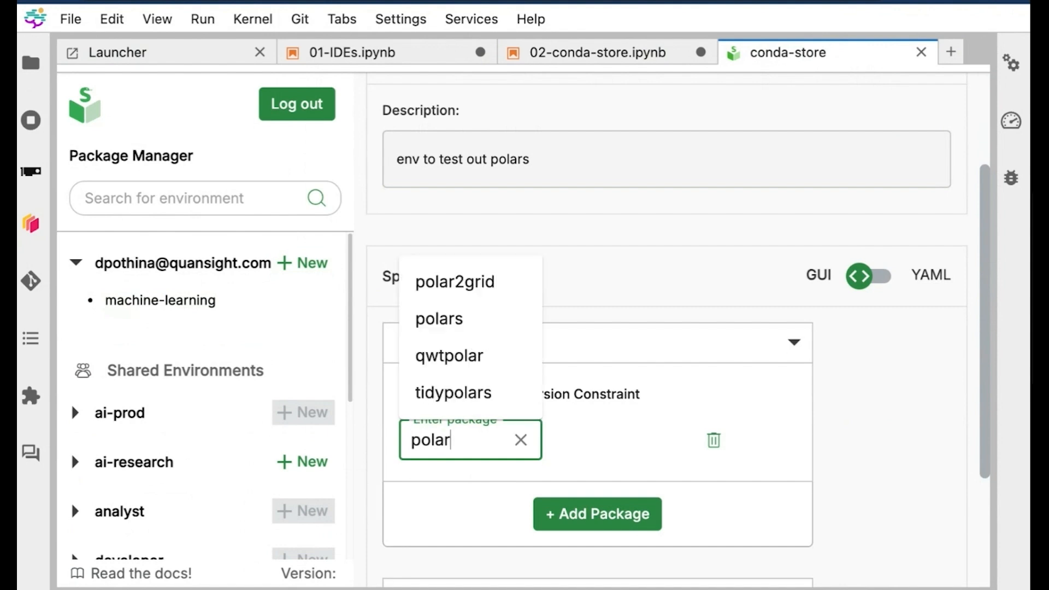
type("s")
left_click(493, 484)
left_click(590, 522)
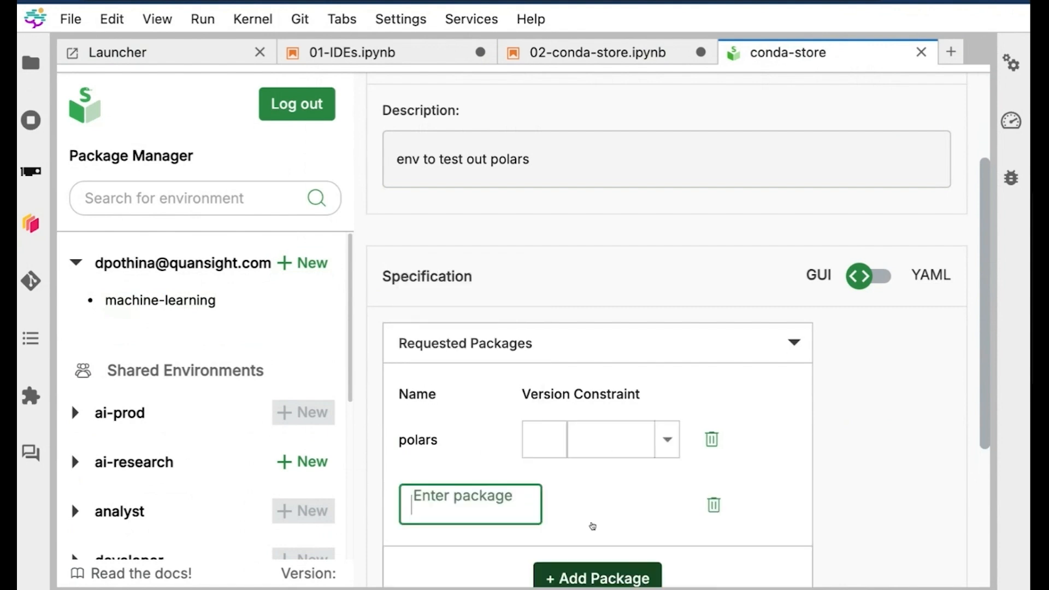
type("hvplot")
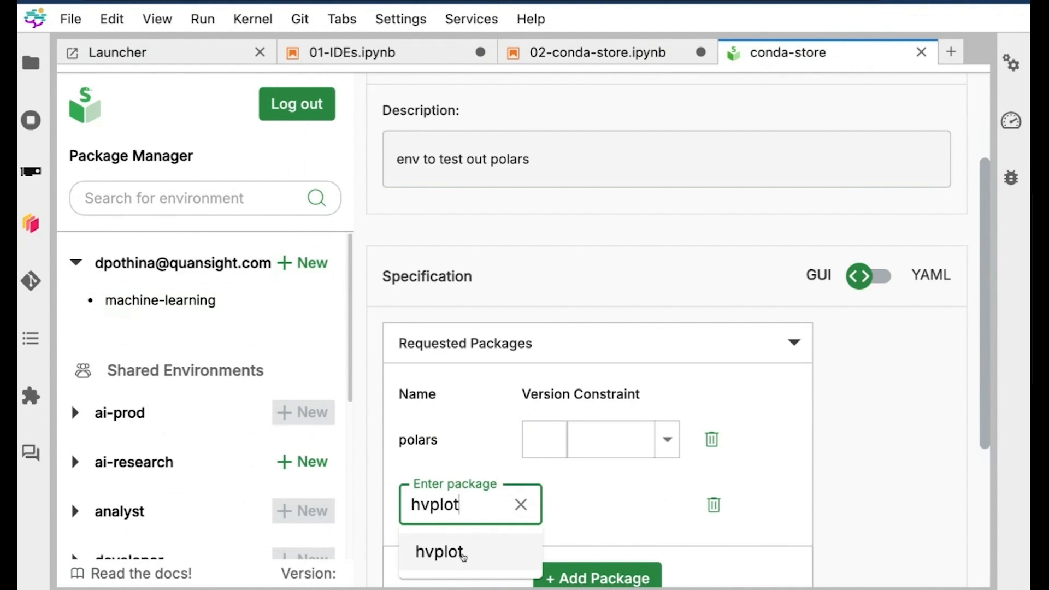
left_click(466, 554)
Add the conda-forge channel to the specification and create the environment.
scroll(757, 511, "down", 1)
scroll(757, 511, "down", 3)
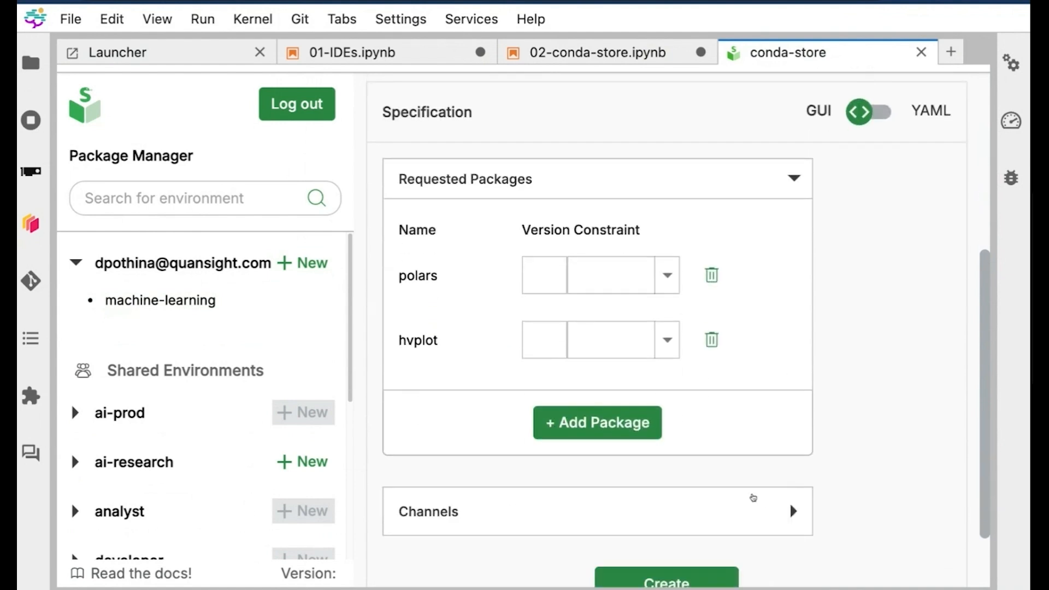
scroll(555, 532, "down", 3)
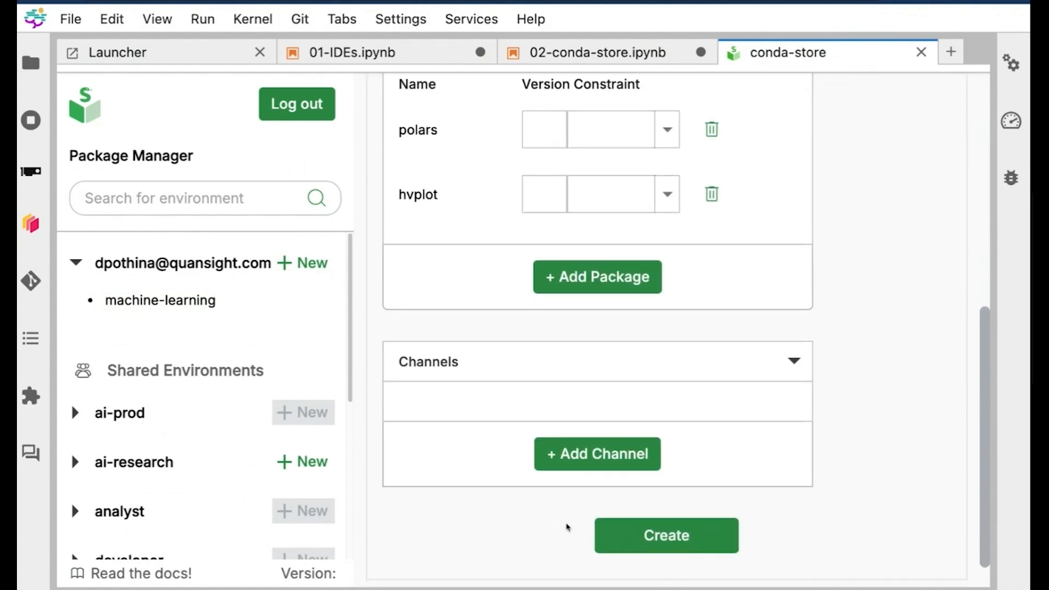
left_click(596, 456)
type("cond")
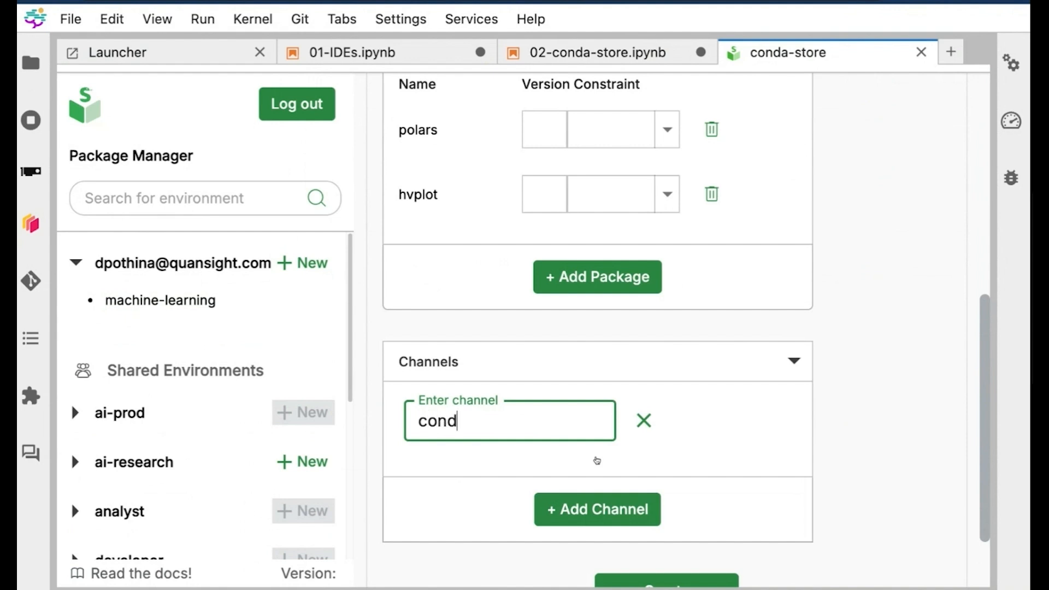
type("a-forge")
left_click(596, 514)
left_click(666, 574)
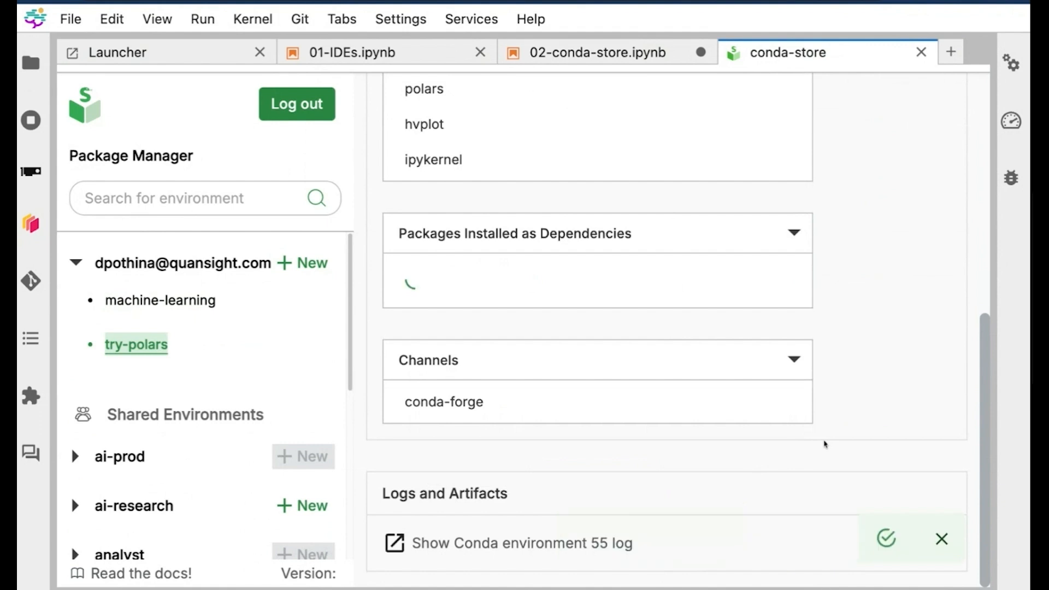
Review the try-polars environment's build status and requested packages, highlighting the ipykernel entry.
scroll(780, 483, "up", 2)
scroll(768, 483, "up", 3)
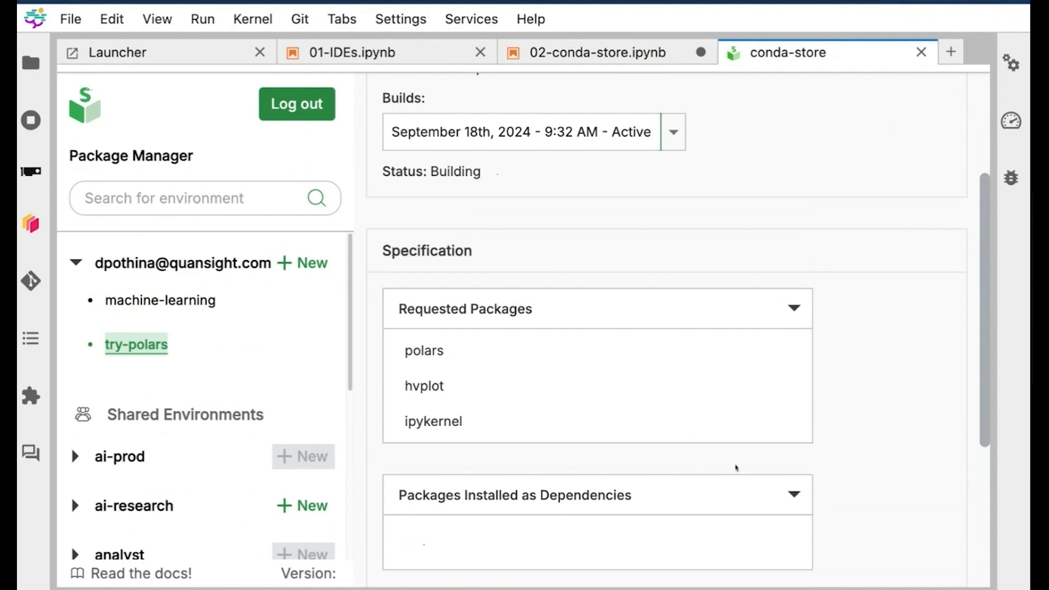
left_click_drag(405, 421, 463, 421)
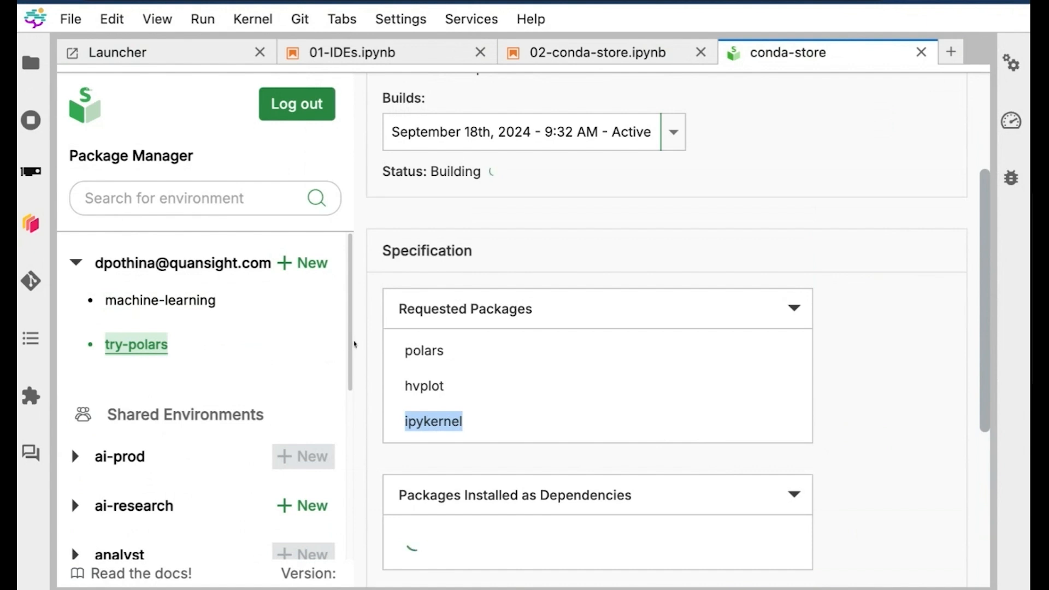
Browse the shared namespaces, open the RAG environment in ai-prod and review its requested packages.
scroll(315, 377, "down", 2)
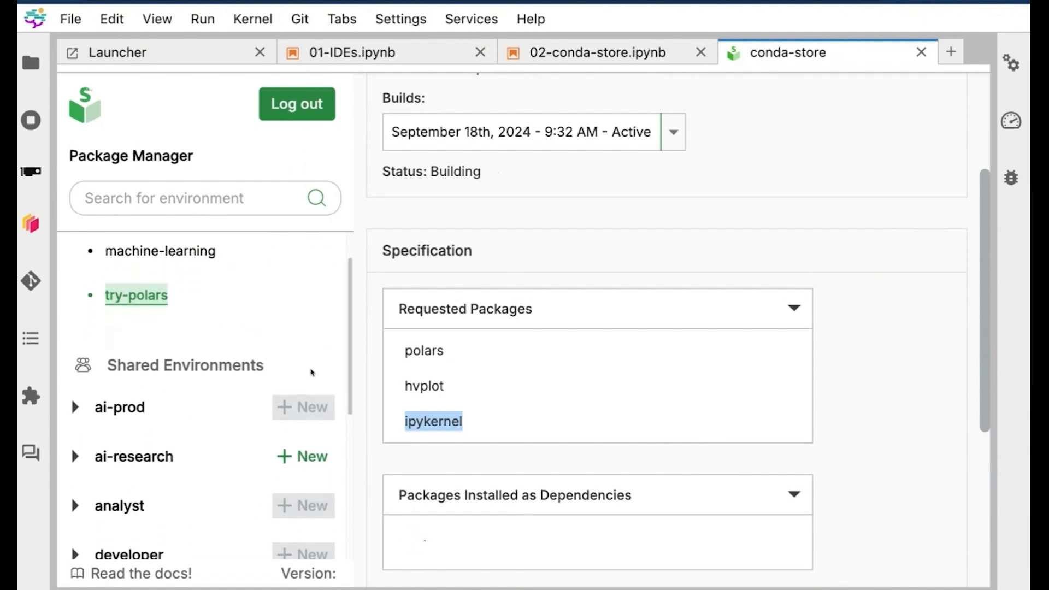
scroll(312, 373, "down", 1)
scroll(306, 360, "up", 3)
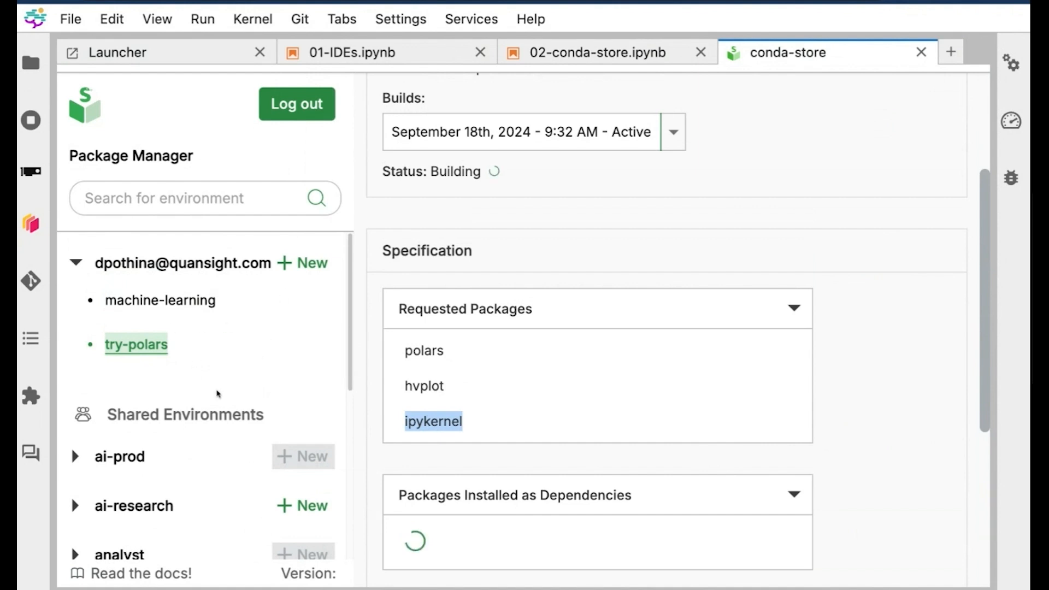
scroll(215, 386, "down", 1)
scroll(215, 386, "down", 5)
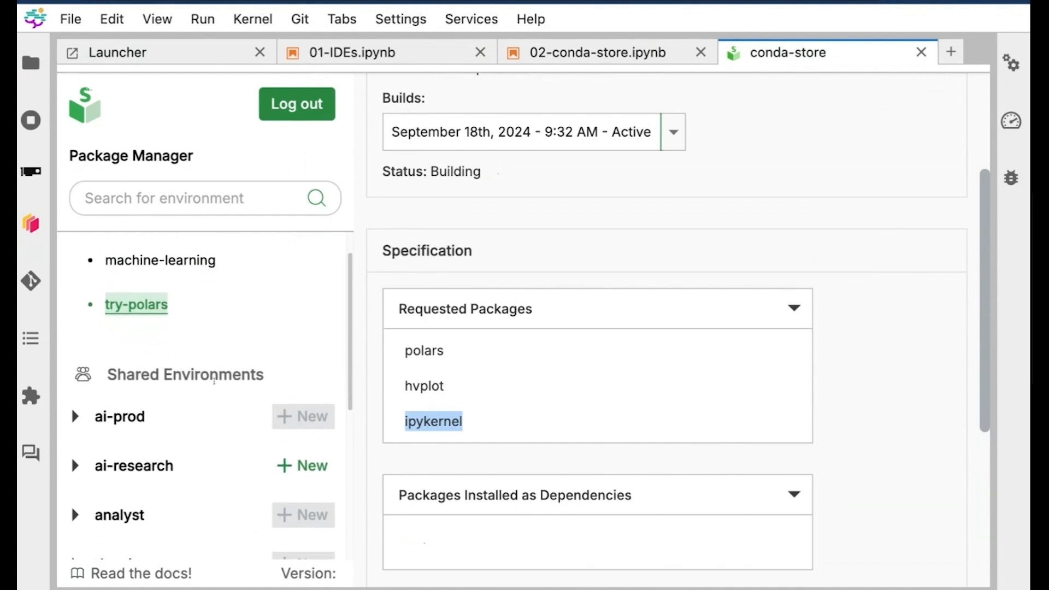
scroll(215, 382, "down", 3)
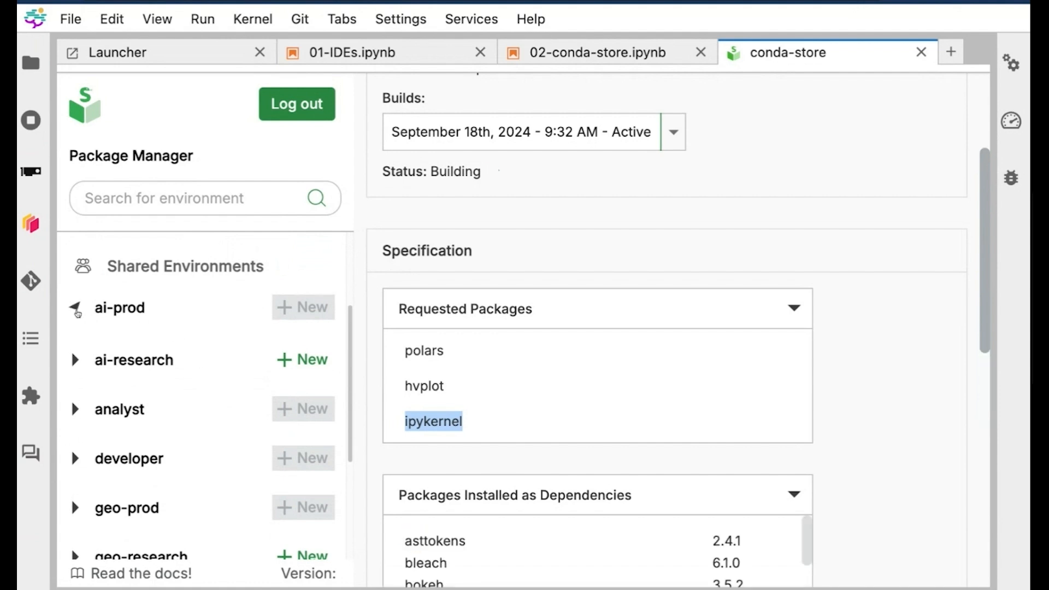
left_click(76, 309)
left_click(127, 350)
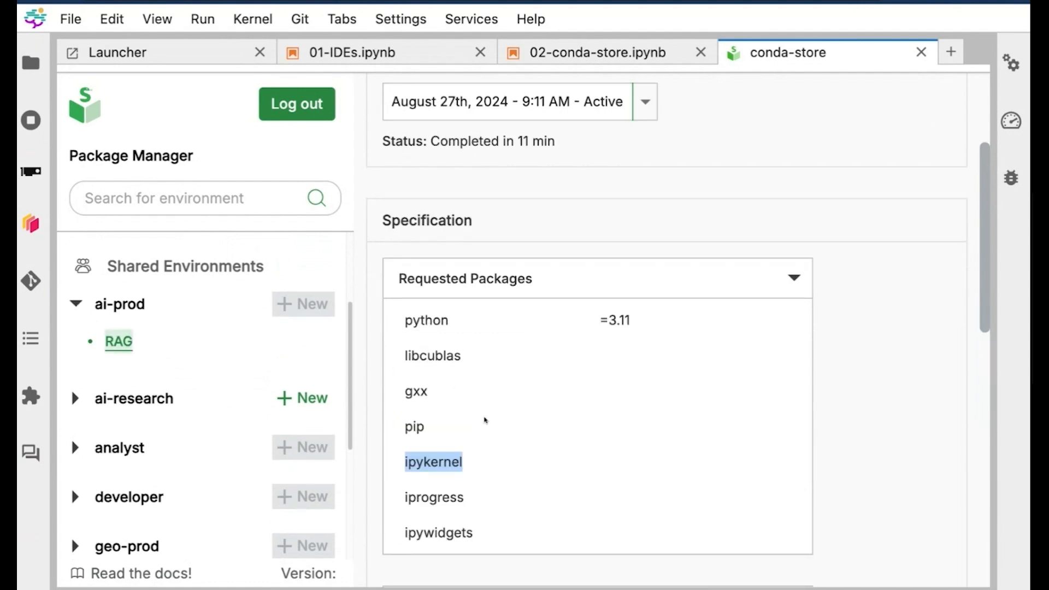
scroll(477, 392, "down", 2)
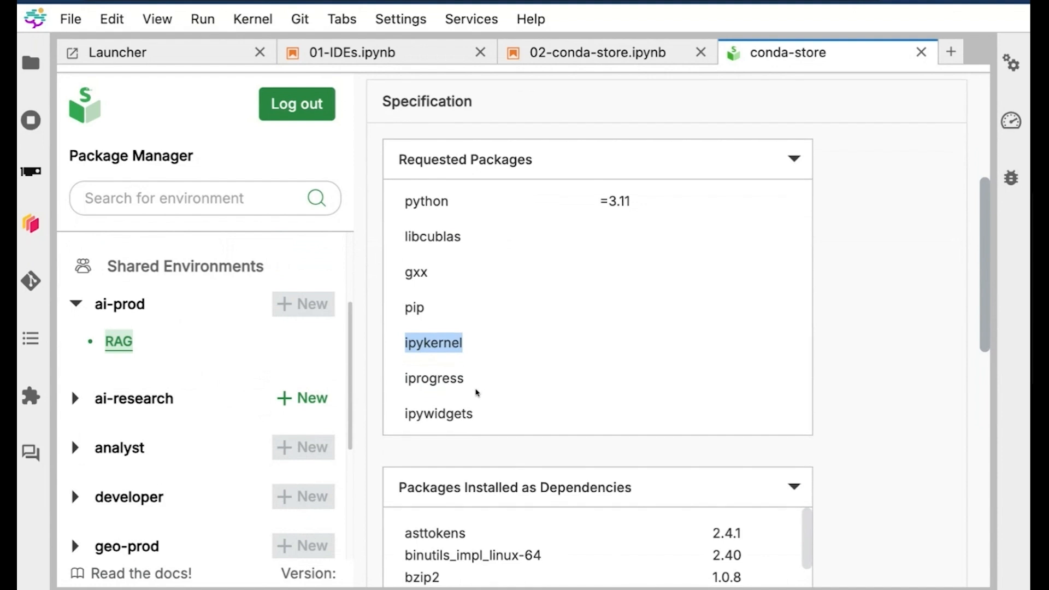
scroll(477, 393, "up", 1)
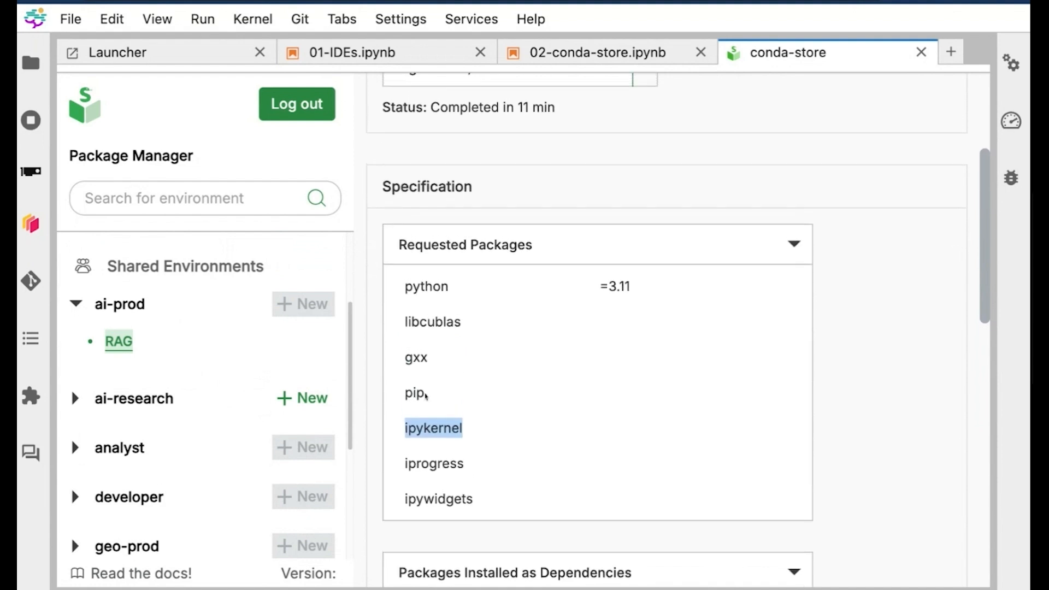
scroll(536, 375, "down", 1)
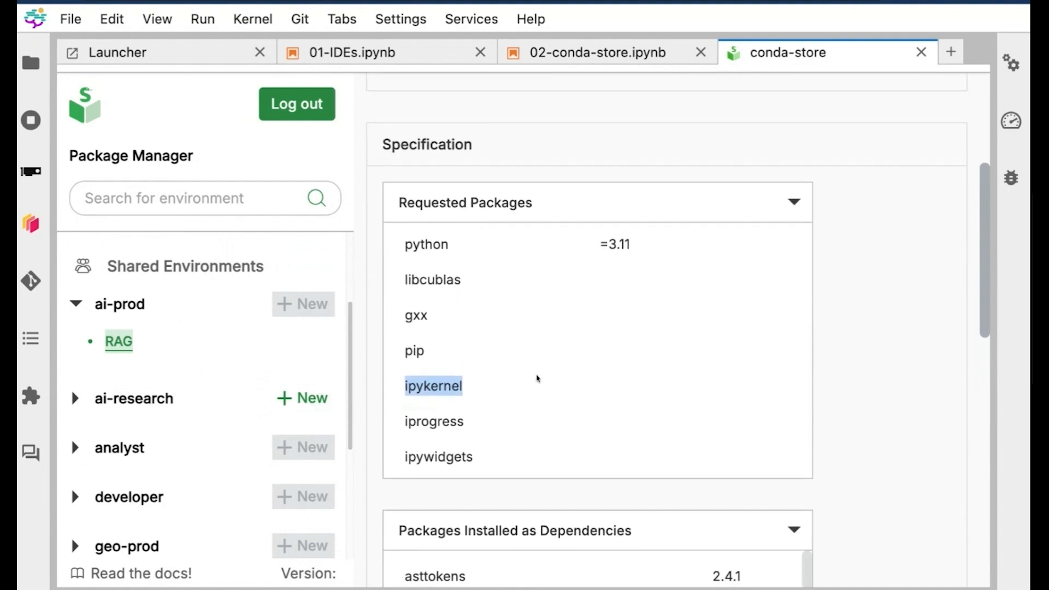
scroll(530, 375, "up", 5)
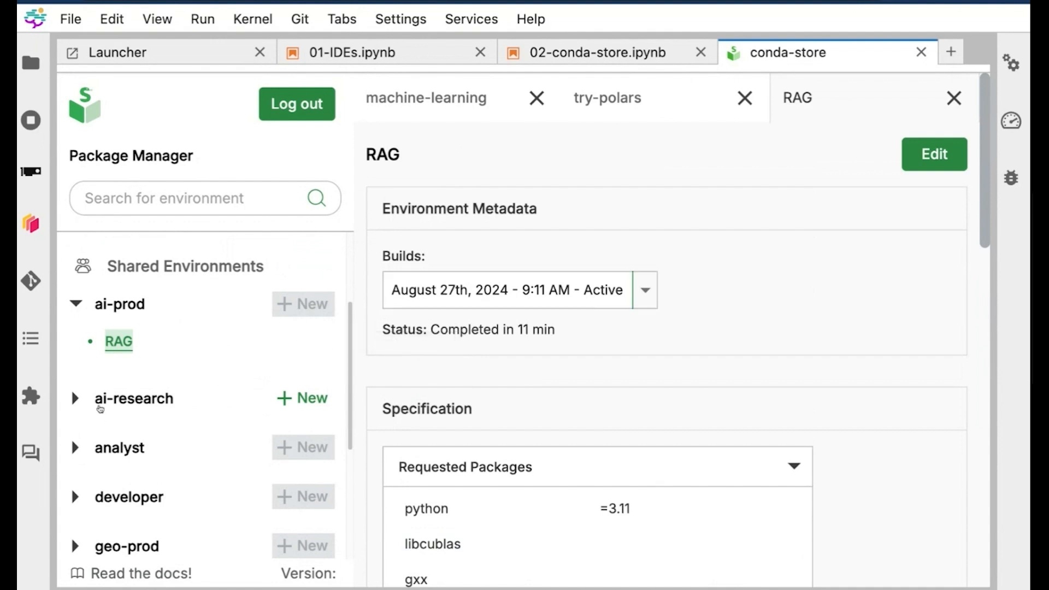
Open the gradio-dashboard environment in the ai-research namespace and view its list of builds.
left_click(100, 405)
scroll(182, 394, "down", 1)
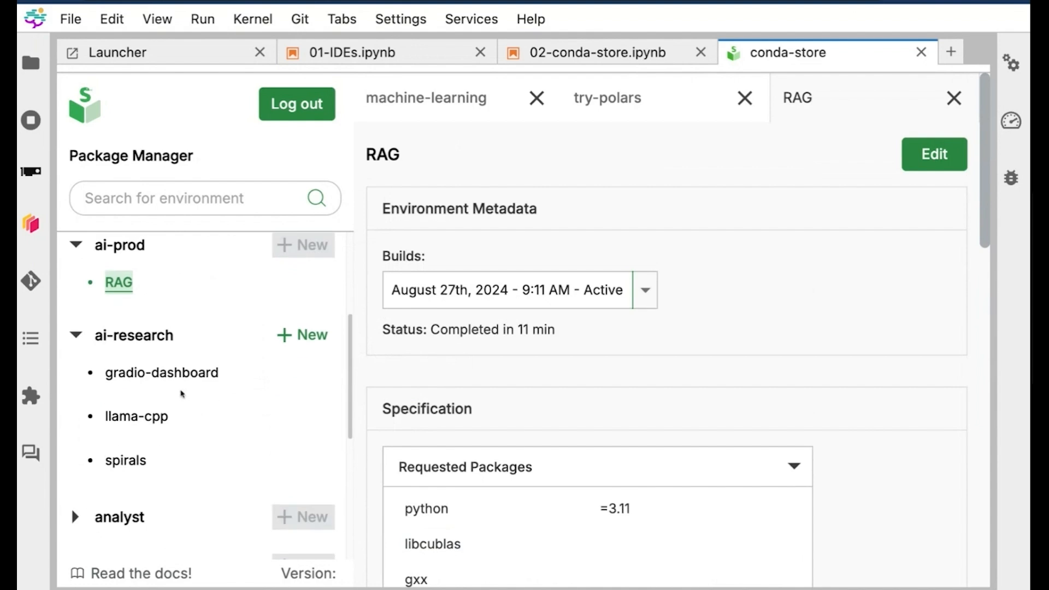
left_click(165, 376)
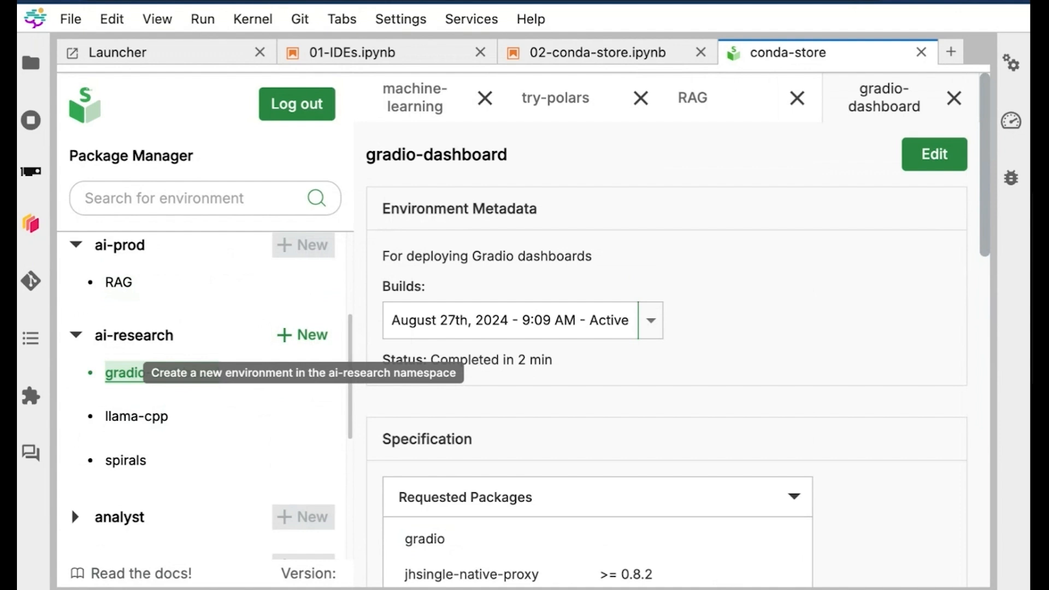
left_click(649, 324)
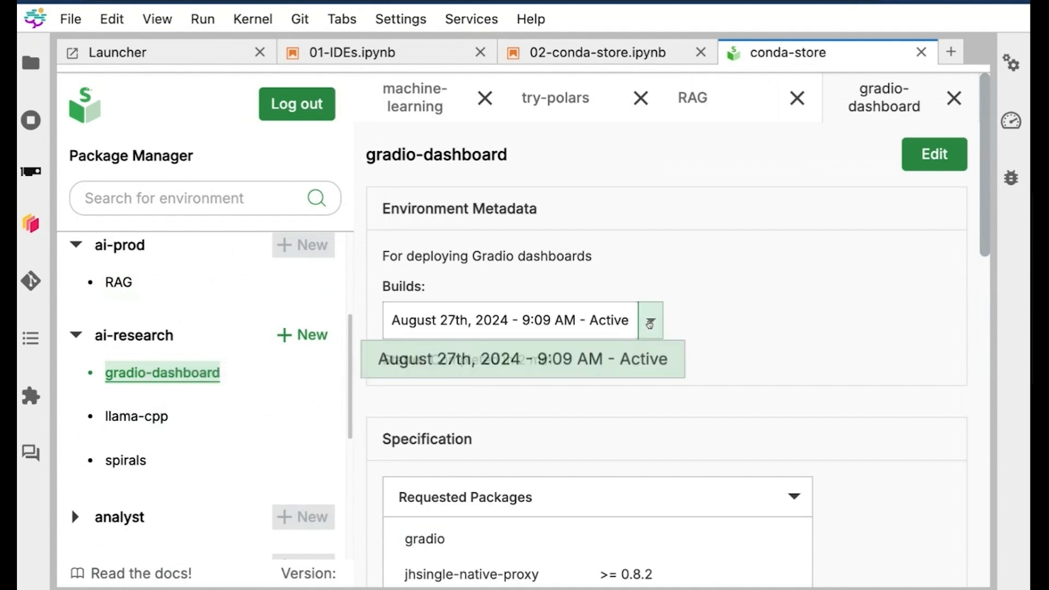
left_click(658, 419)
Expand the global shared namespace and browse the environments it contains.
scroll(145, 421, "down", 5)
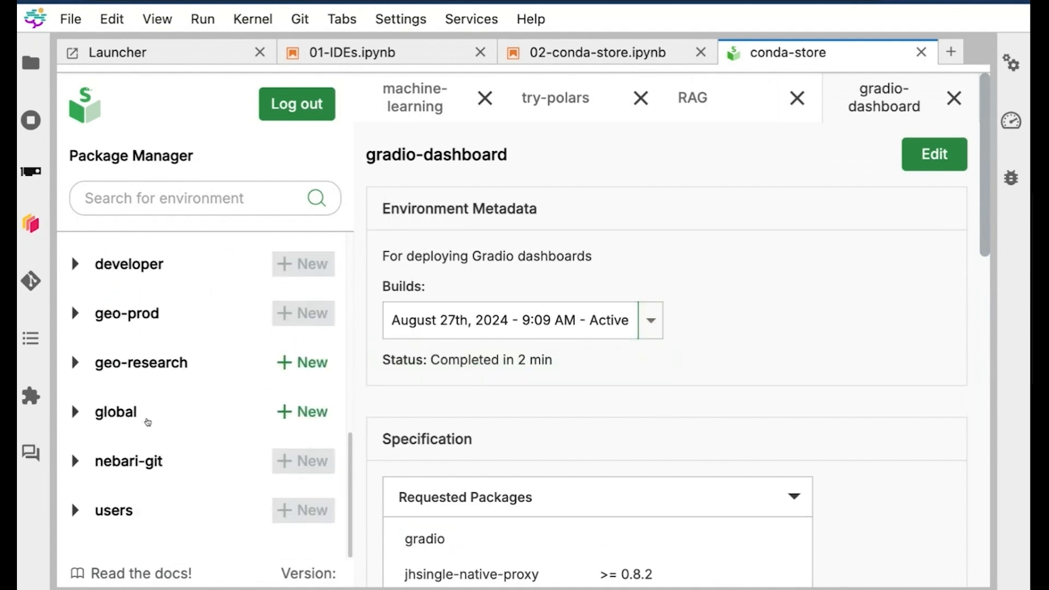
left_click(136, 429)
scroll(171, 457, "down", 3)
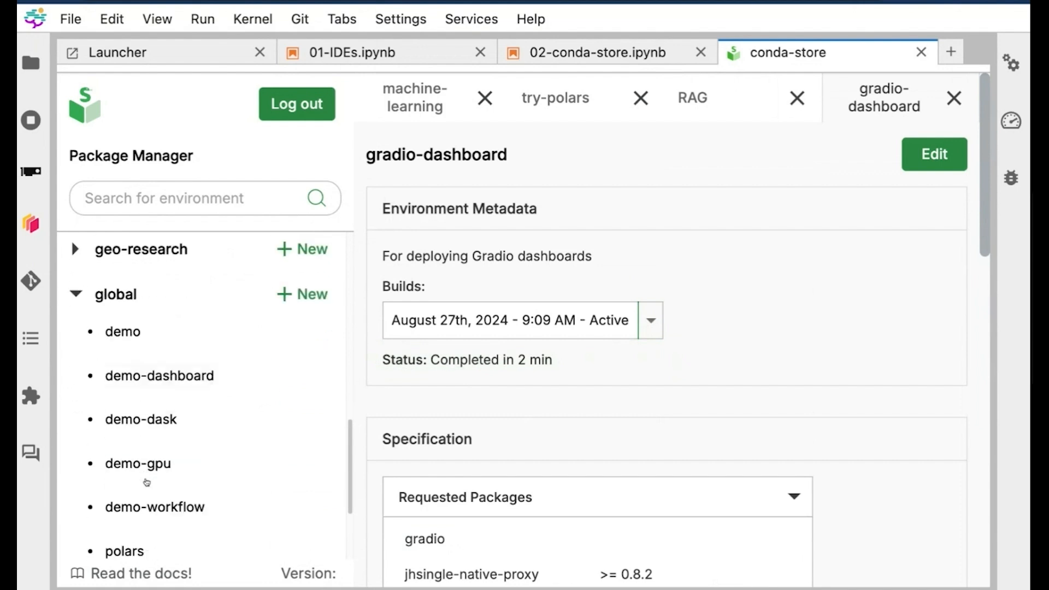
left_click(169, 442)
left_click(645, 290)
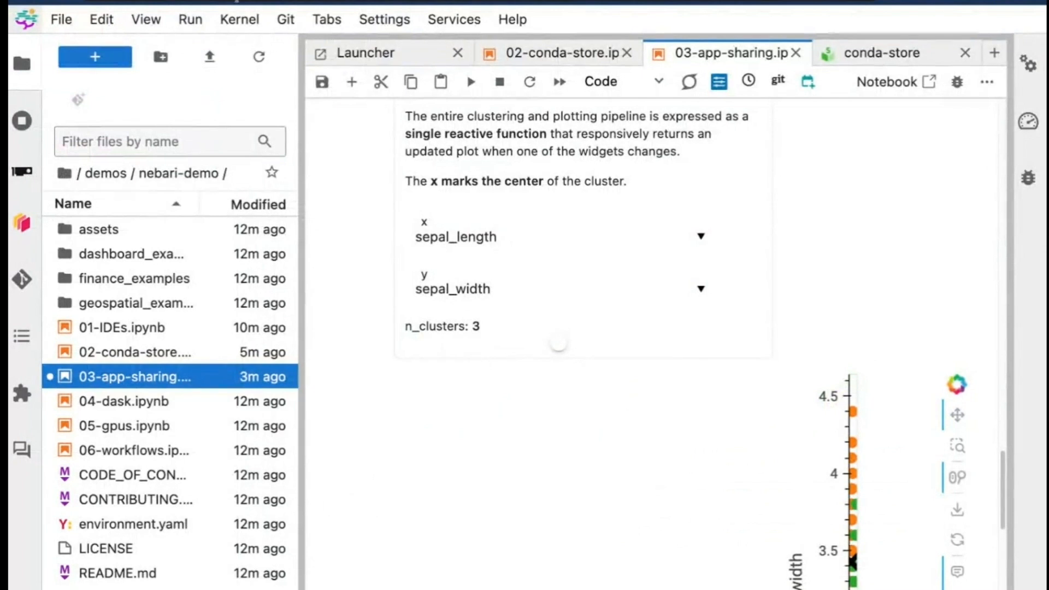
Switch to the 02-conda-store.ipynb notebook and start its kernel with the try-polars environment.
left_click(555, 52)
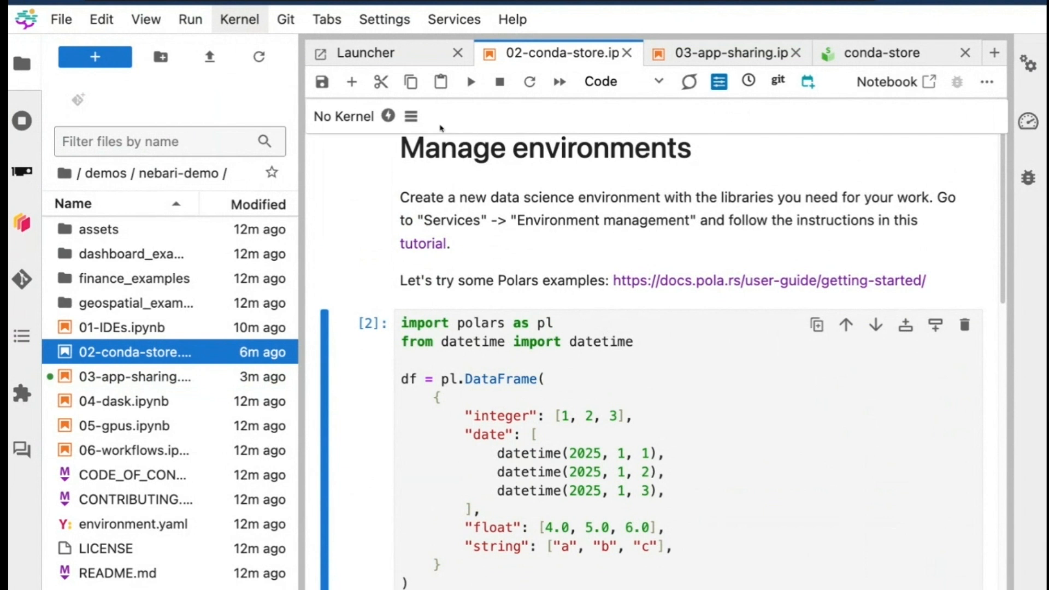
left_click(344, 116)
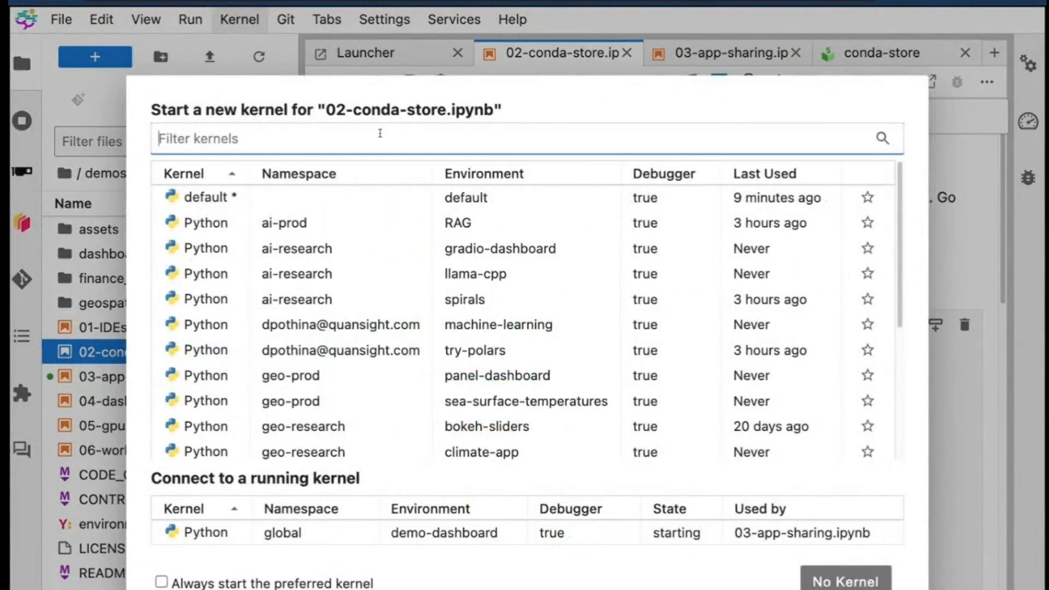
type("tr")
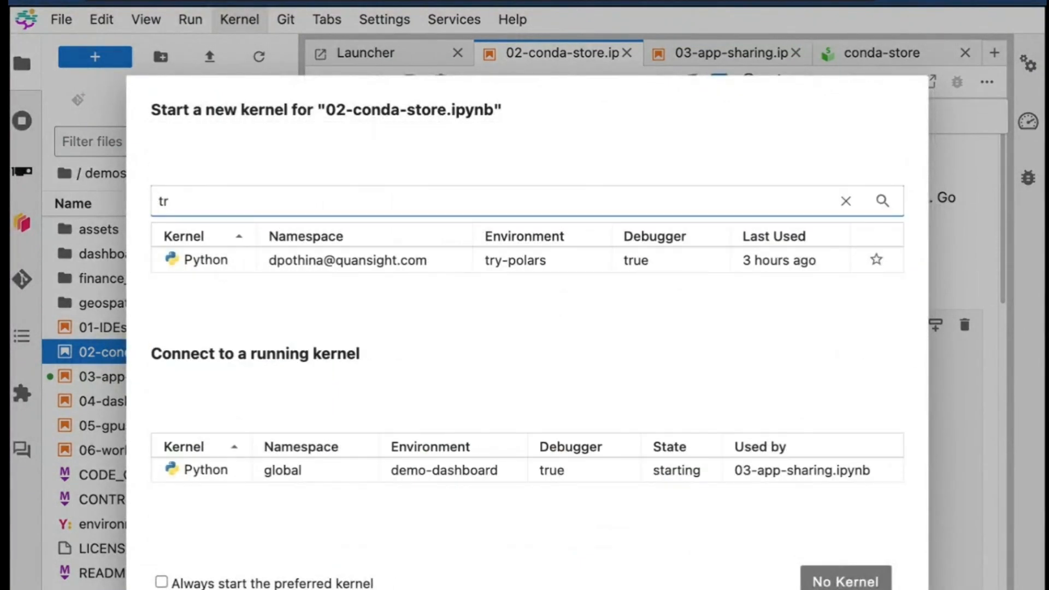
left_click(516, 270)
Run the Polars DataFrame example cell and highlight the data rows in its printed table.
scroll(570, 303, "up", 4)
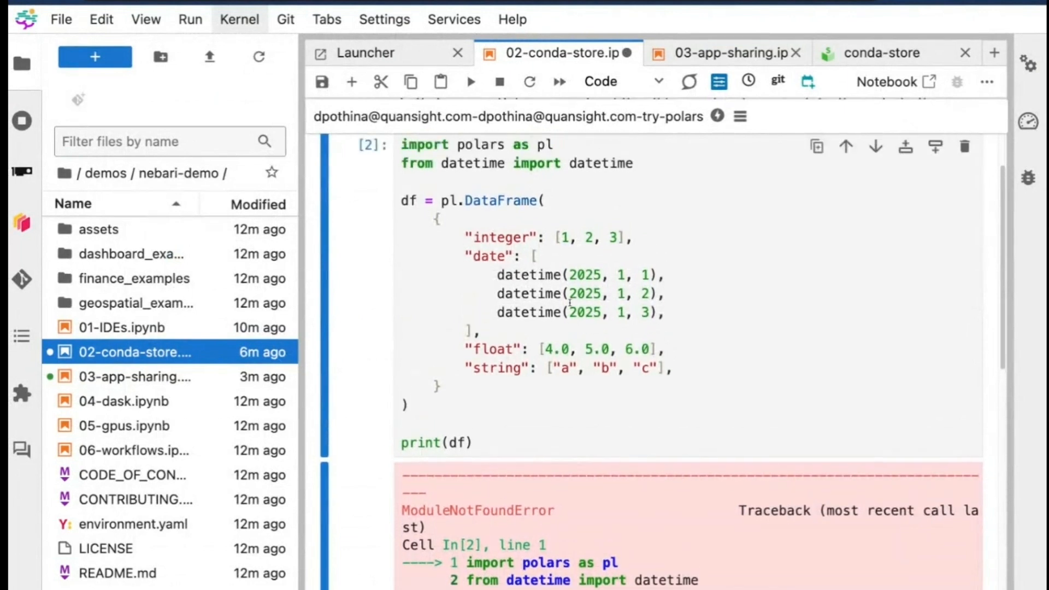
left_click(642, 402)
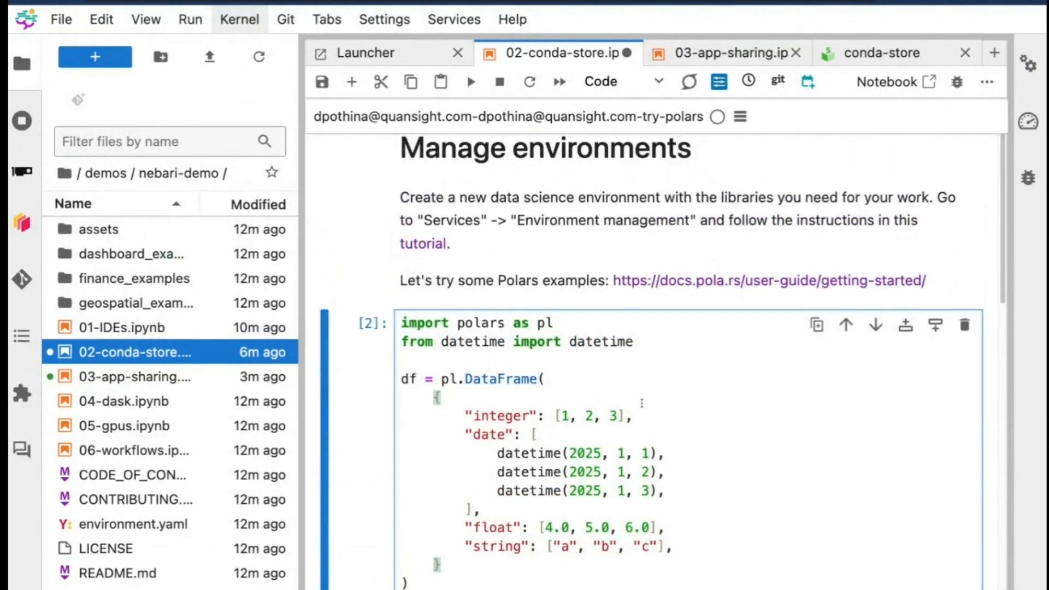
key("shift+Return")
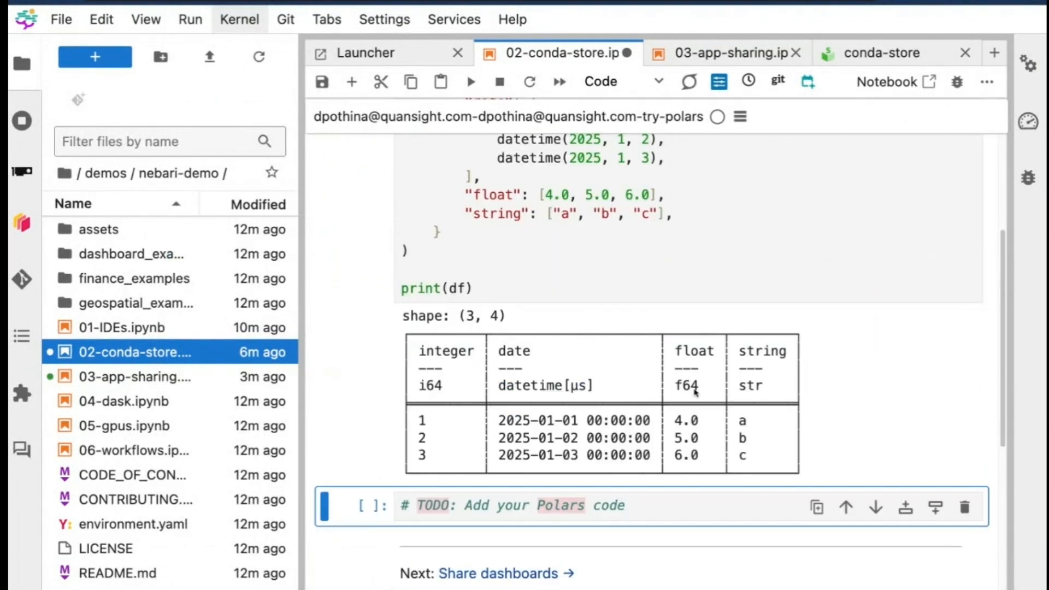
scroll(519, 340, "down", 1)
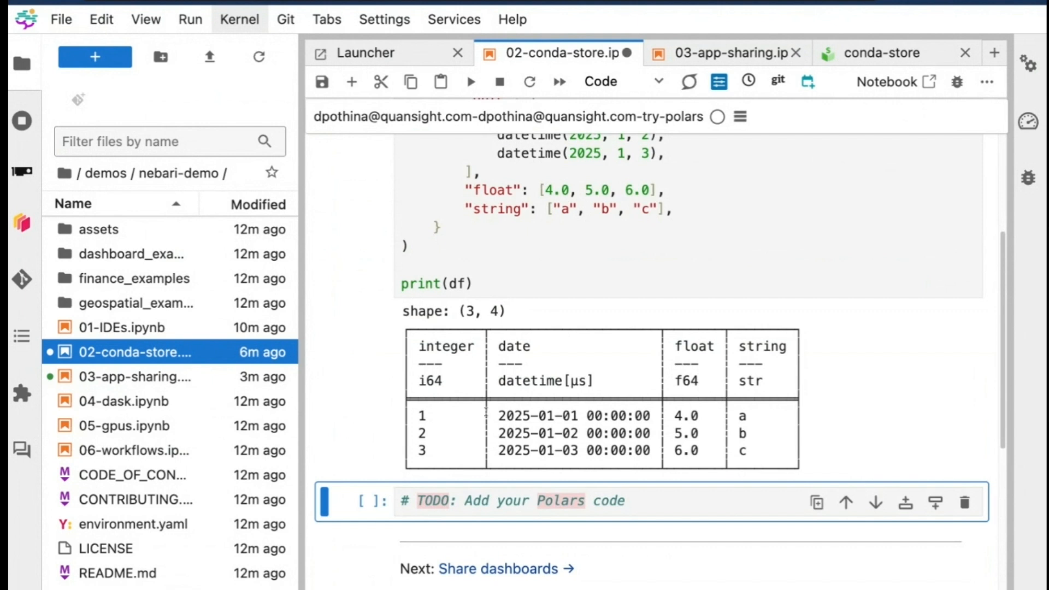
left_click_drag(429, 414, 803, 470)
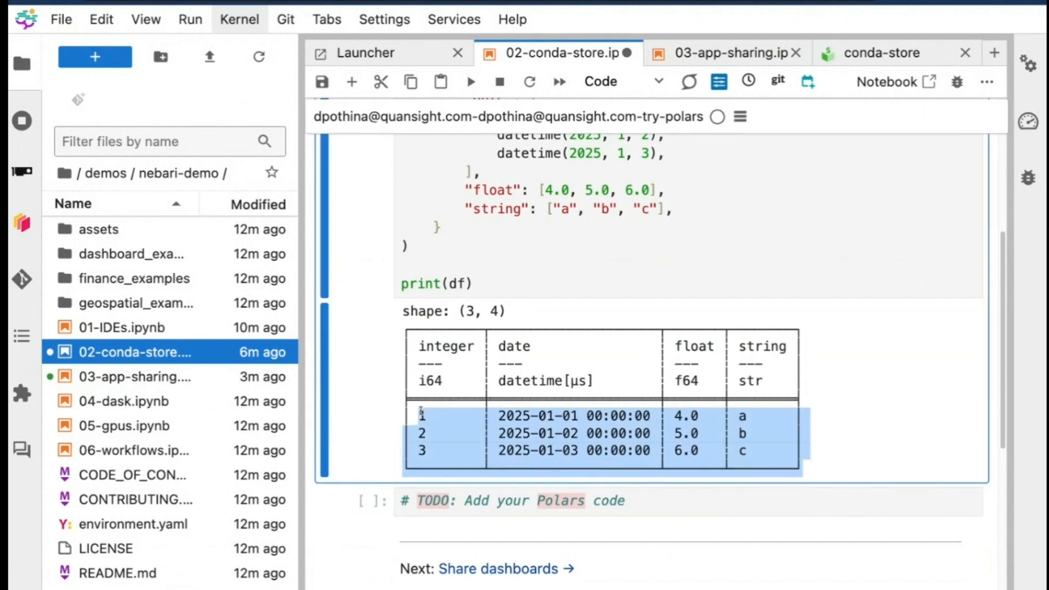